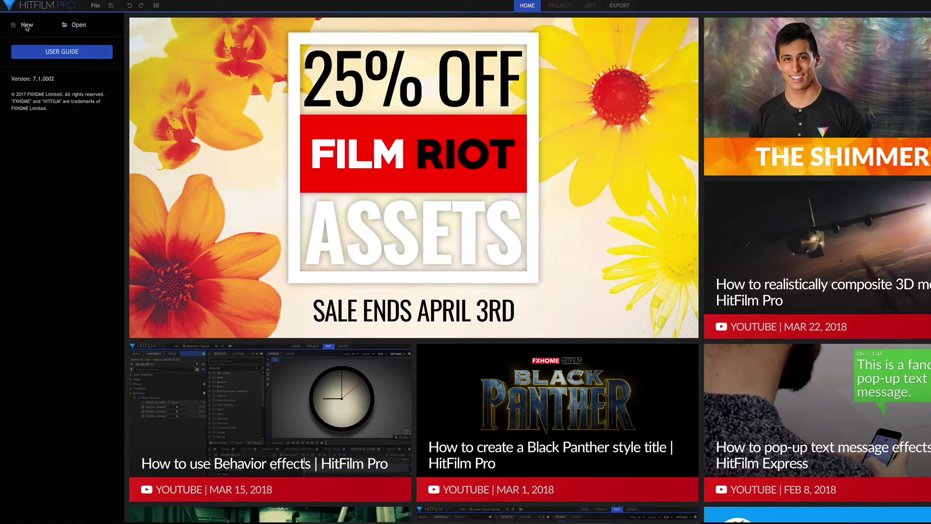
- Create a new 1080p project and import p_3.png and the Pacific Rim trailer mp3
left_click(26, 24)
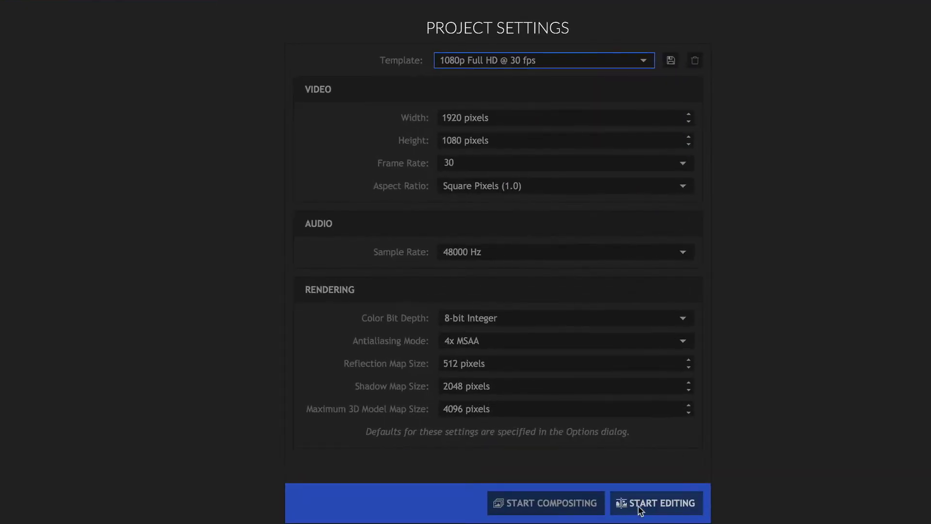
left_click(640, 508)
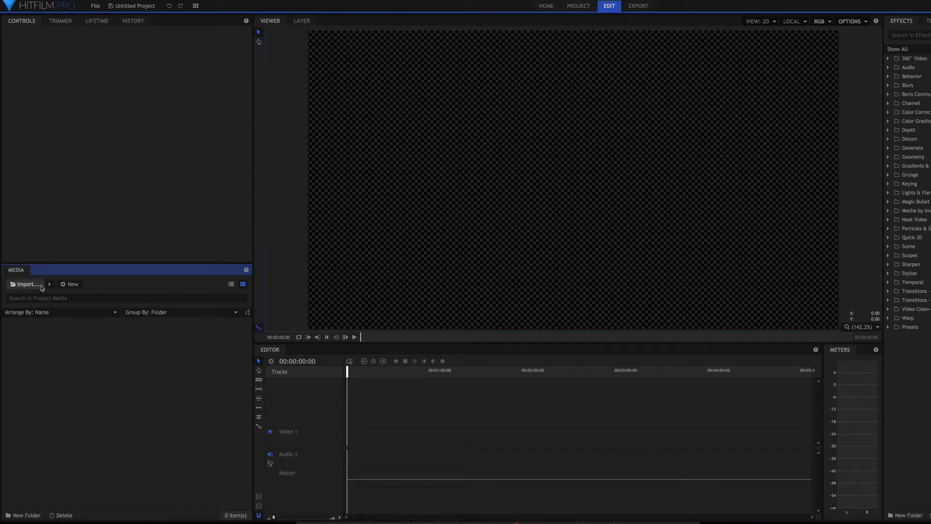
left_click(28, 284)
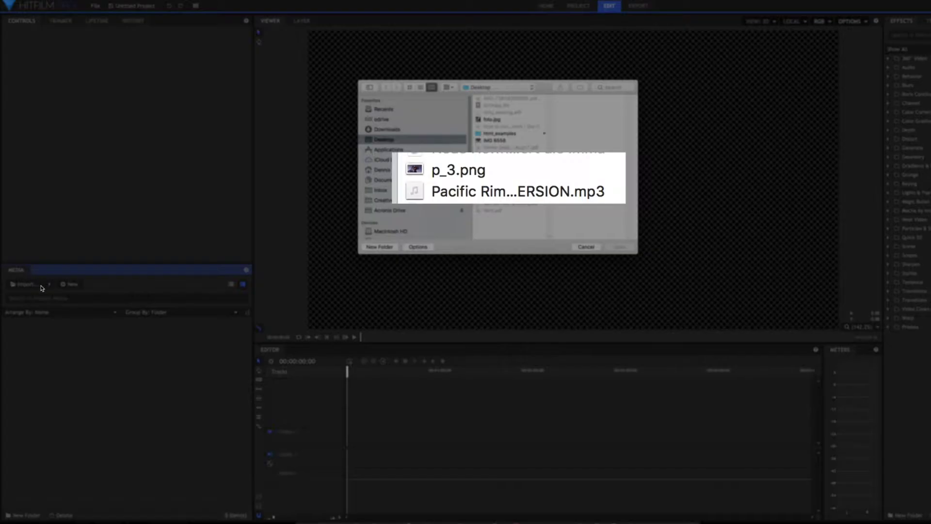
left_click(503, 190)
left_click(463, 170, "super")
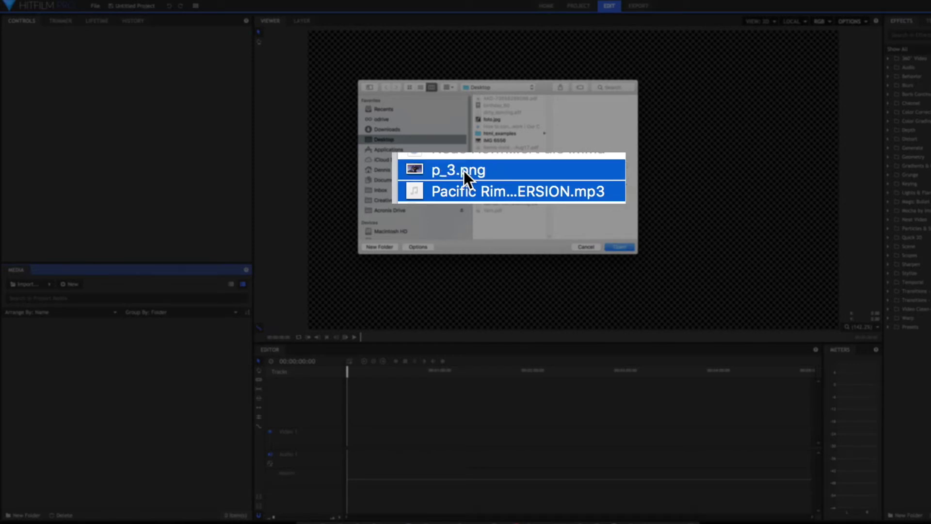
left_click(619, 246)
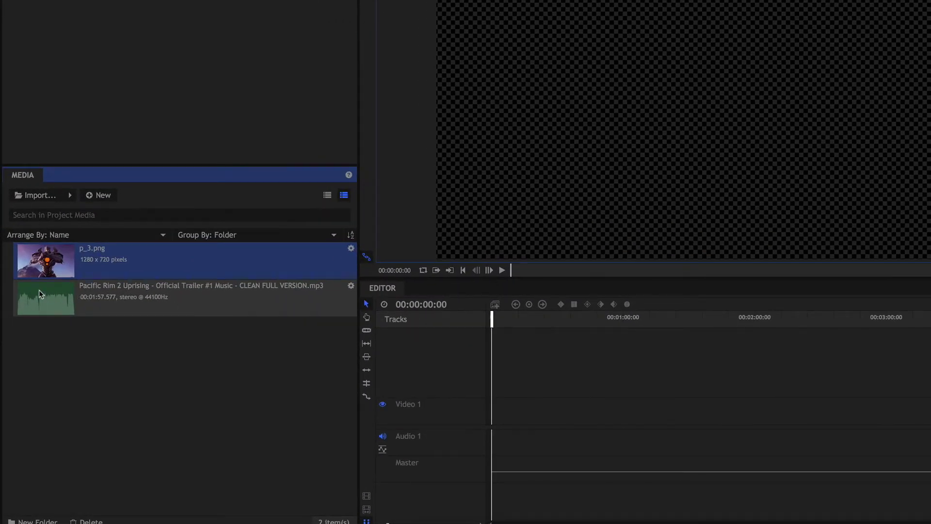
- Place the Pacific Rim mp3 on Audio 1 and convert that clip into a composite shot
left_click_drag(38, 290, 495, 443)
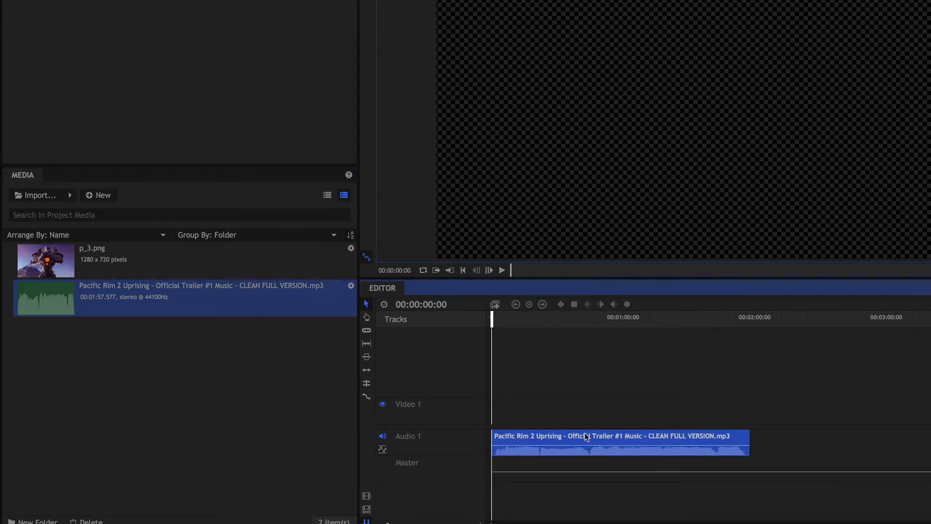
right_click(644, 433)
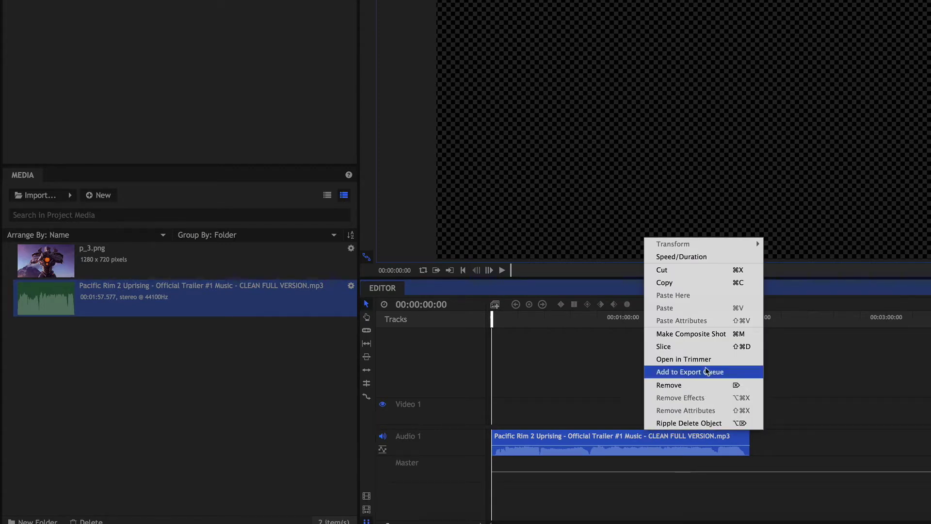
left_click(713, 337)
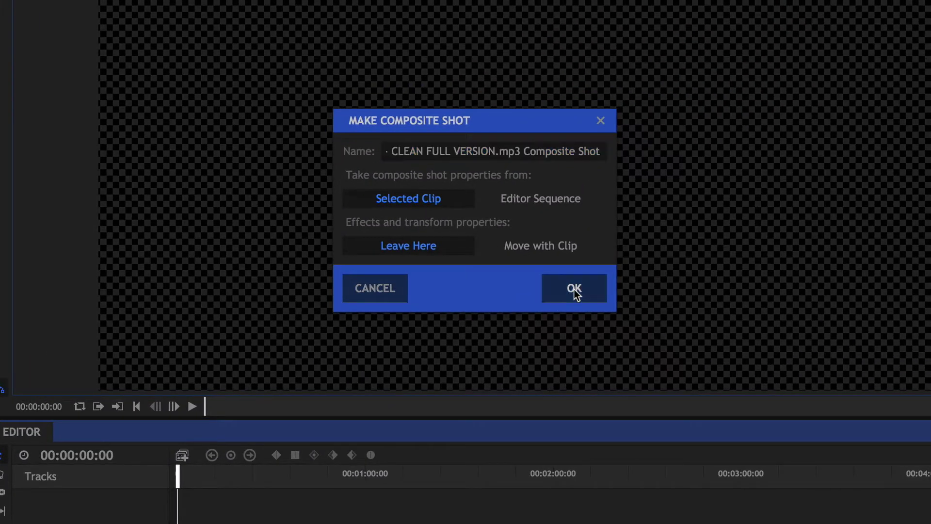
left_click(574, 289)
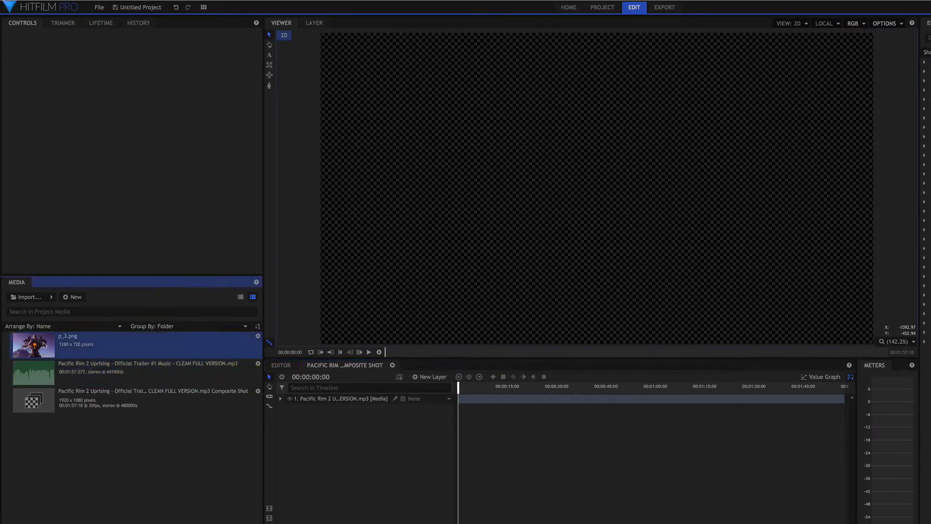
- Add p_3.png to the composite shot scaled to fill the frame, and apply Cine Style to the clip
left_click_drag(69, 341, 339, 433)
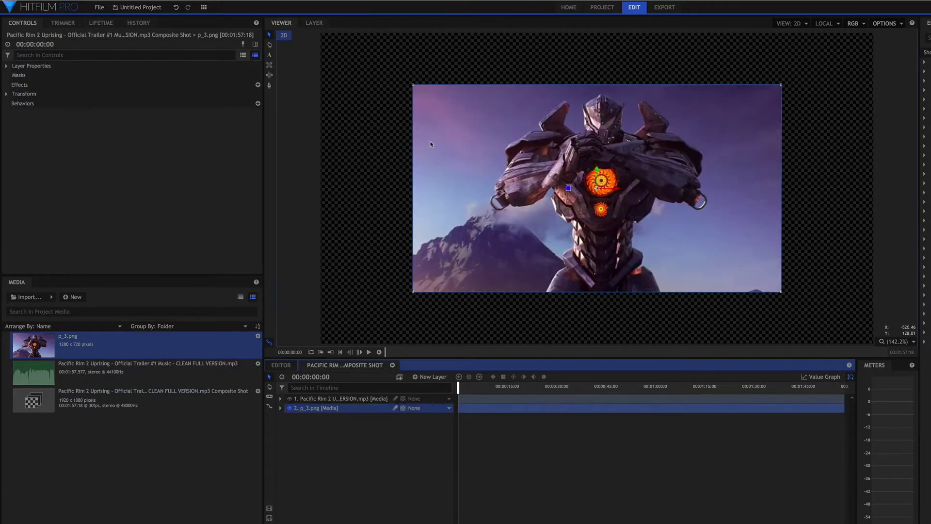
left_click_drag(412, 86, 320, 33)
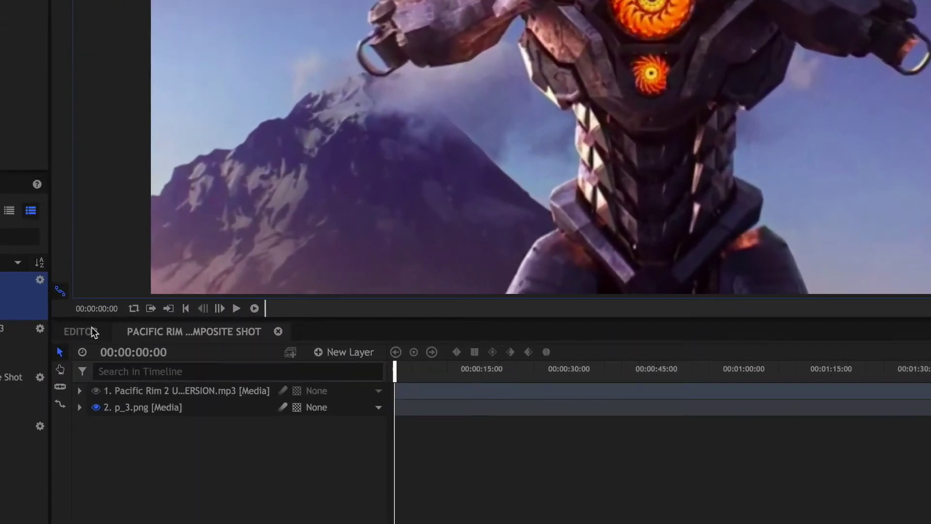
left_click(92, 327)
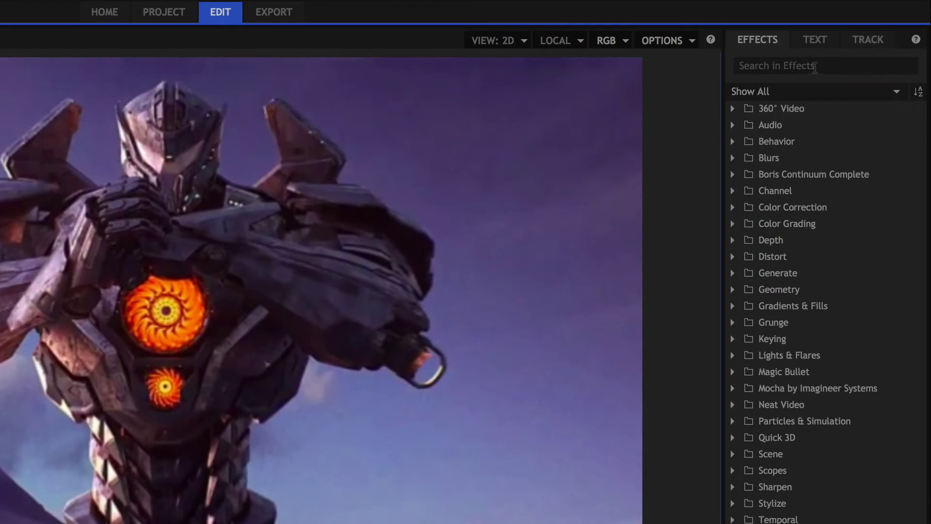
left_click(816, 67)
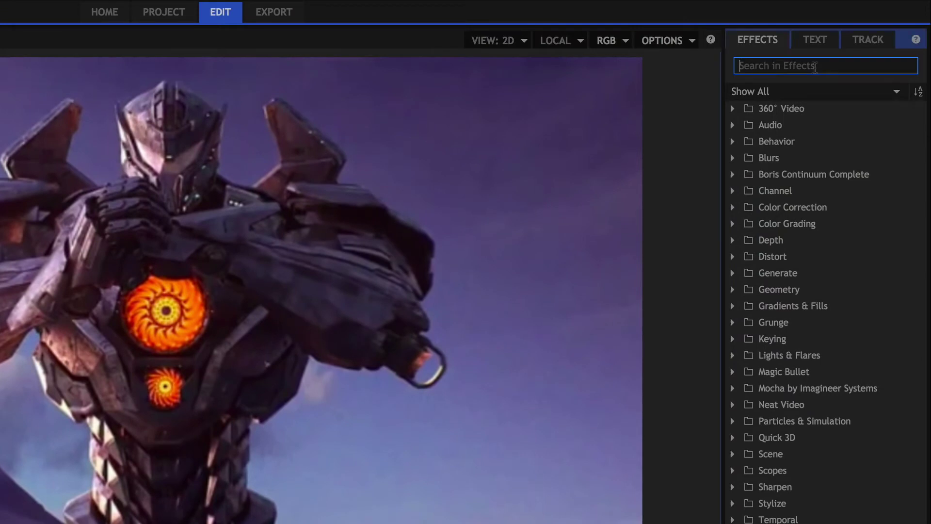
type("cine")
left_click(793, 125)
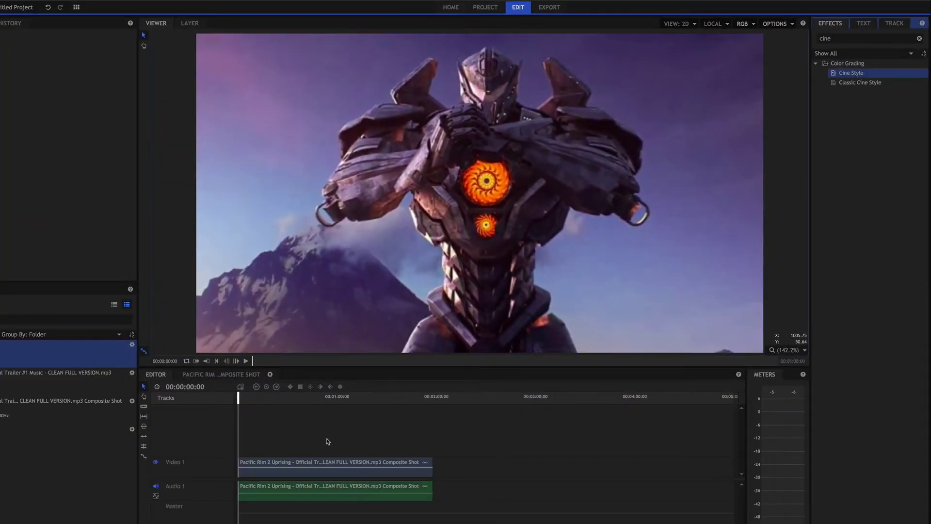
left_click(321, 462)
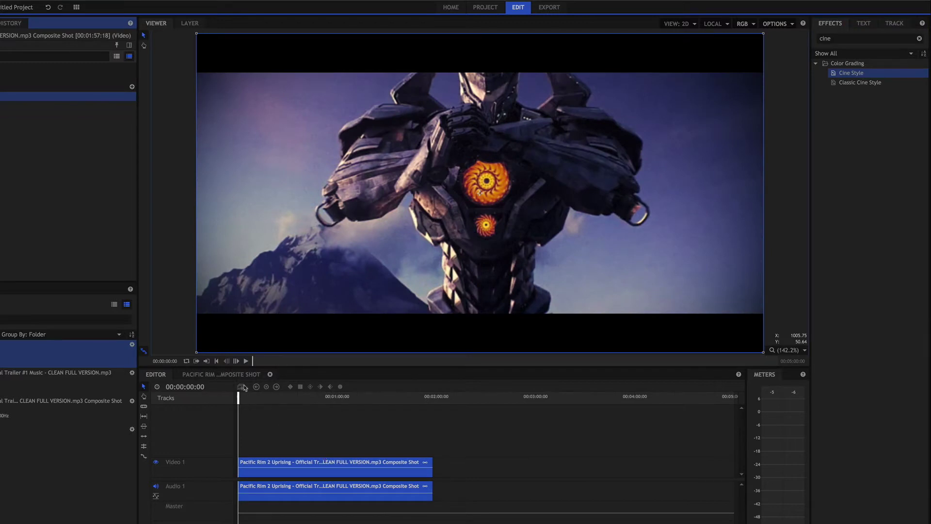
- Add a plane layer named 'visualizer' and select Audio Spectrum in the Effects panel
left_click(233, 374)
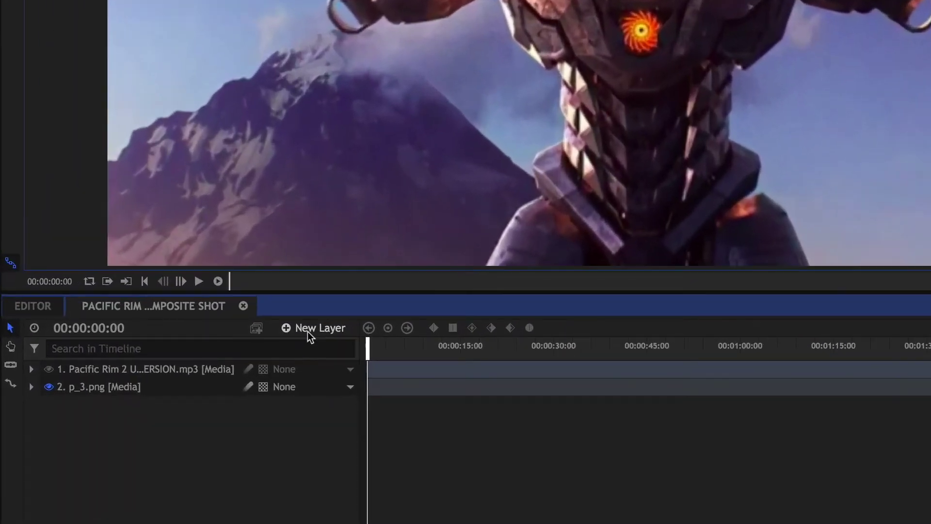
left_click(311, 386)
left_click(302, 346)
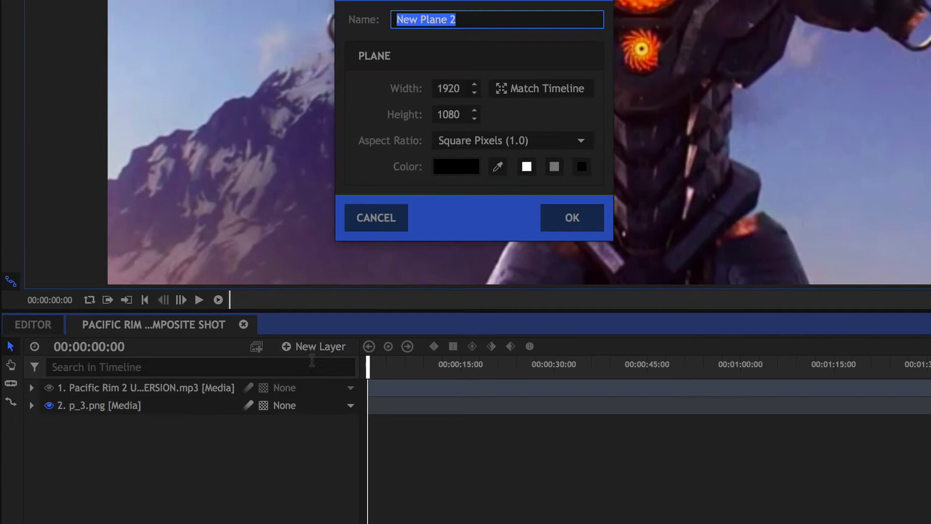
type("visualizer")
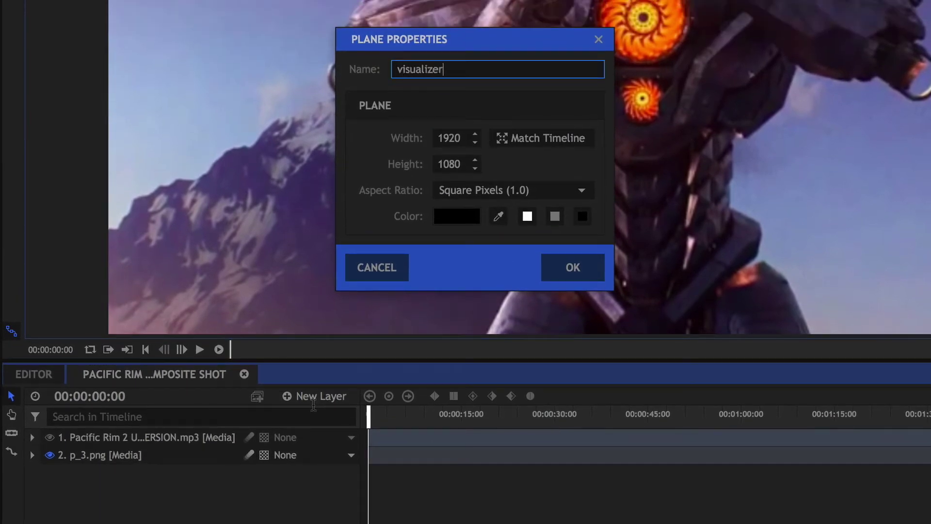
key("Return")
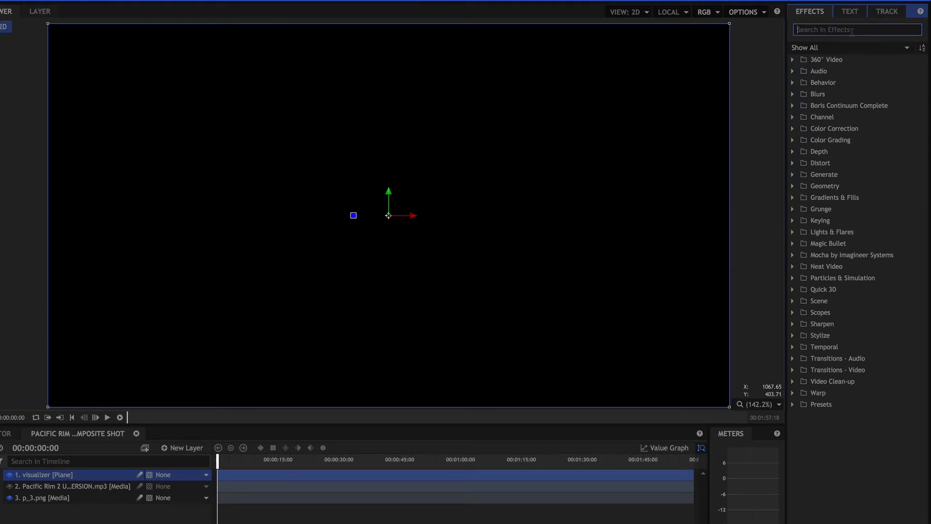
type("aud")
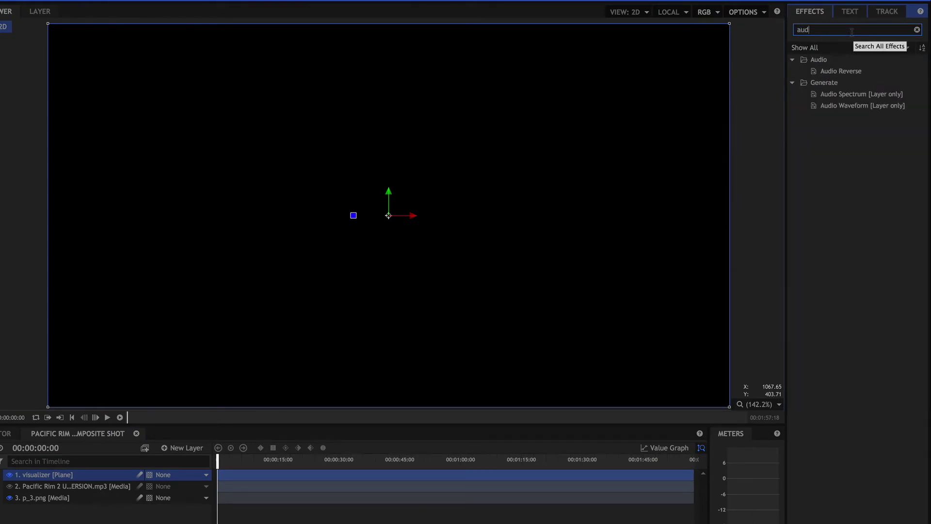
left_click(860, 95)
- Apply Audio Spectrum to the visualizer, set its Audio Layer to the Pacific Rim mp3, and preview
left_click_drag(78, 387, 88, 475)
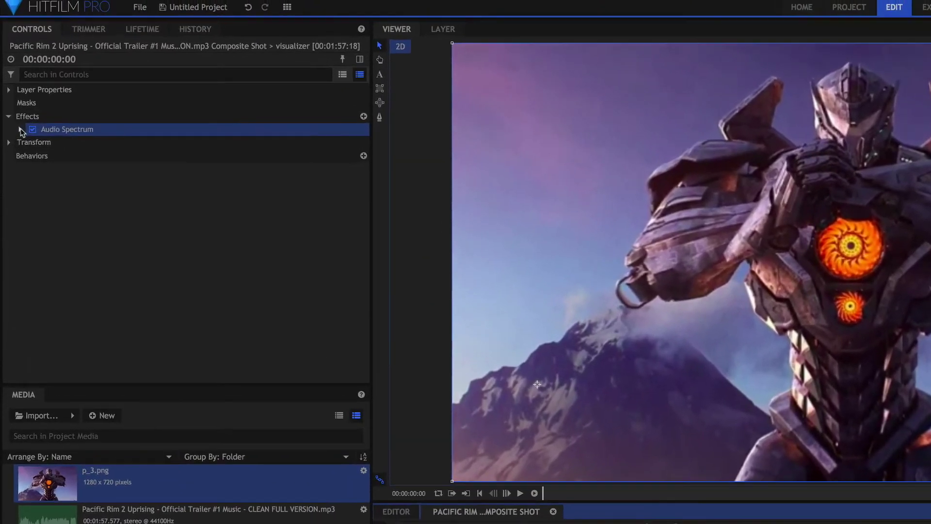
left_click(20, 128)
left_click(31, 142)
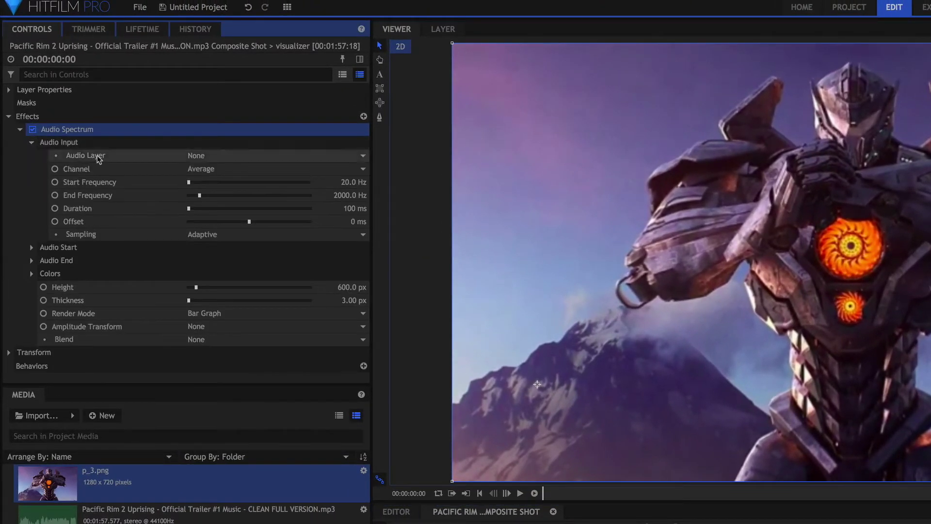
left_click(273, 155)
left_click(272, 167)
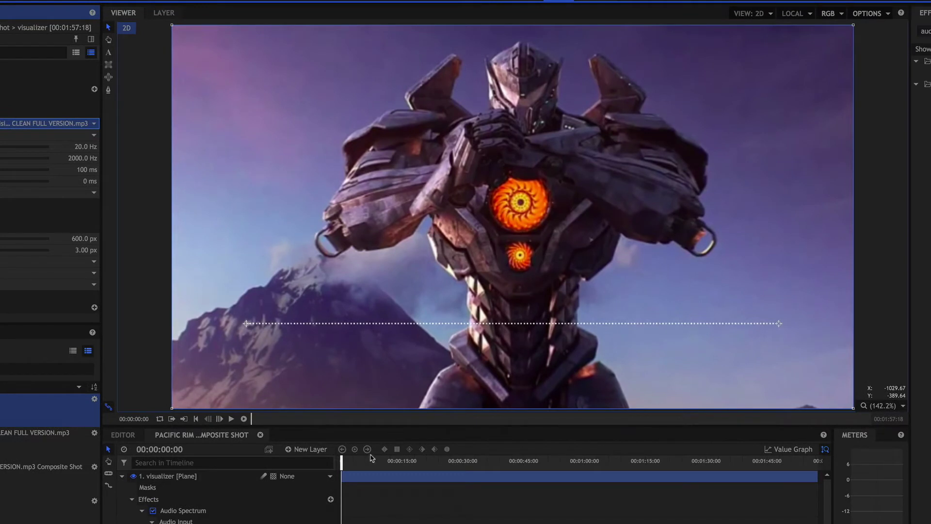
key("space")
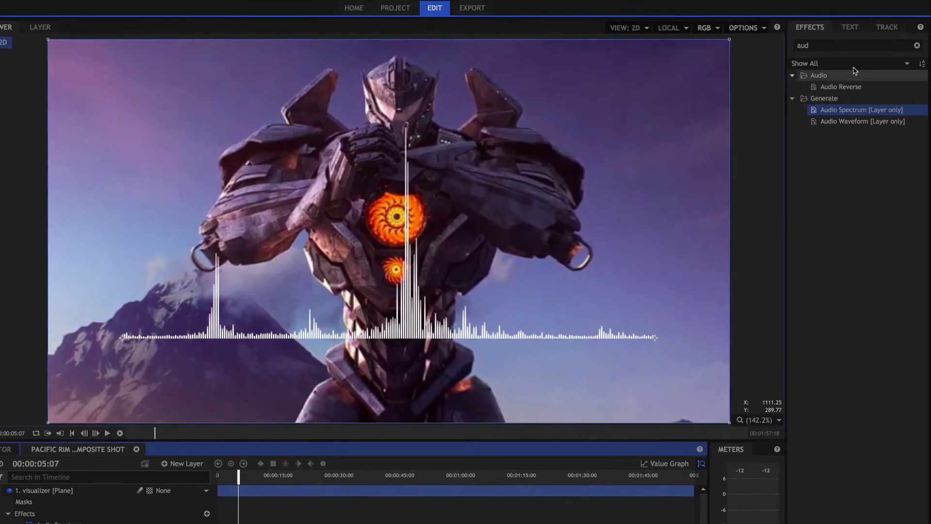
type("pol")
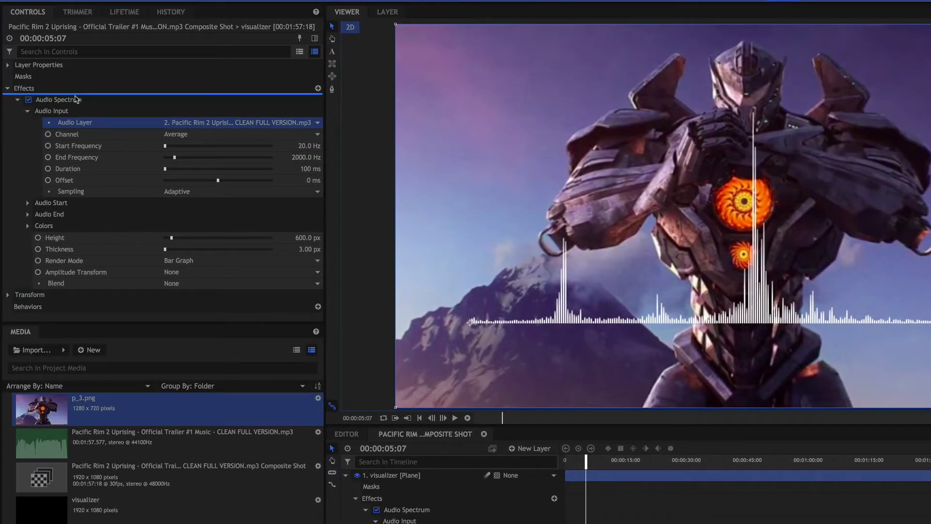
- Apply Polar Warp below Audio Spectrum and preview the circular spectrum
mouse_move(71, 196)
left_mouse_down()
mouse_move(58, 95)
mouse_move(39, 115)
left_mouse_up()
left_click(18, 111)
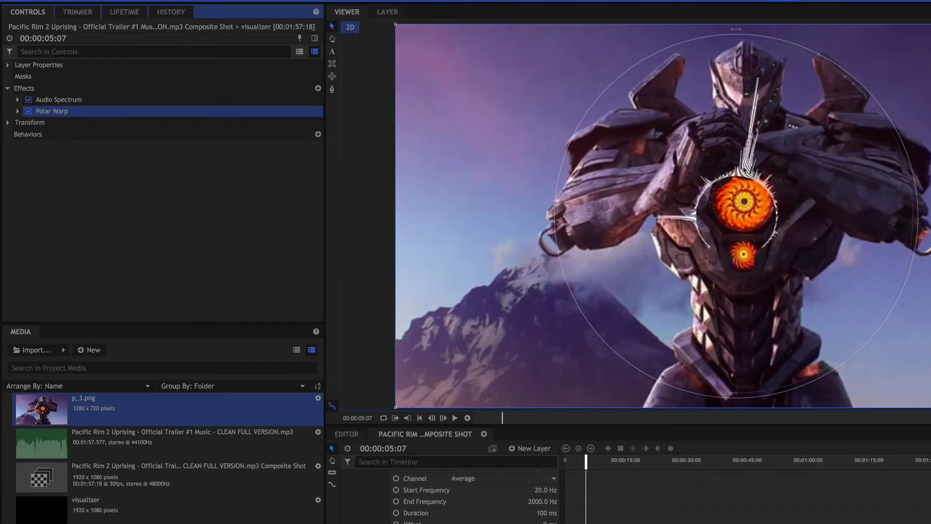
key("space")
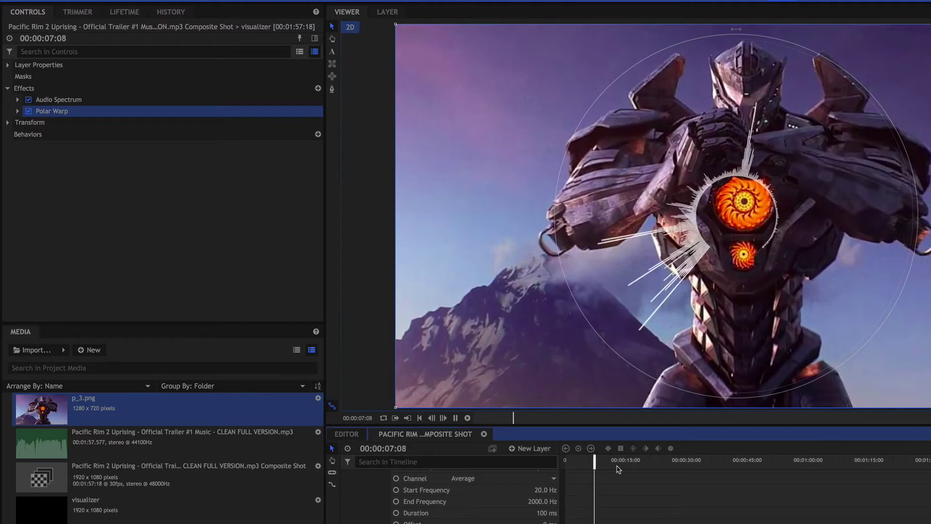
- Scale the visualizer to 76% and move it to 26.7, 33.7 over the chest core
left_click(18, 123)
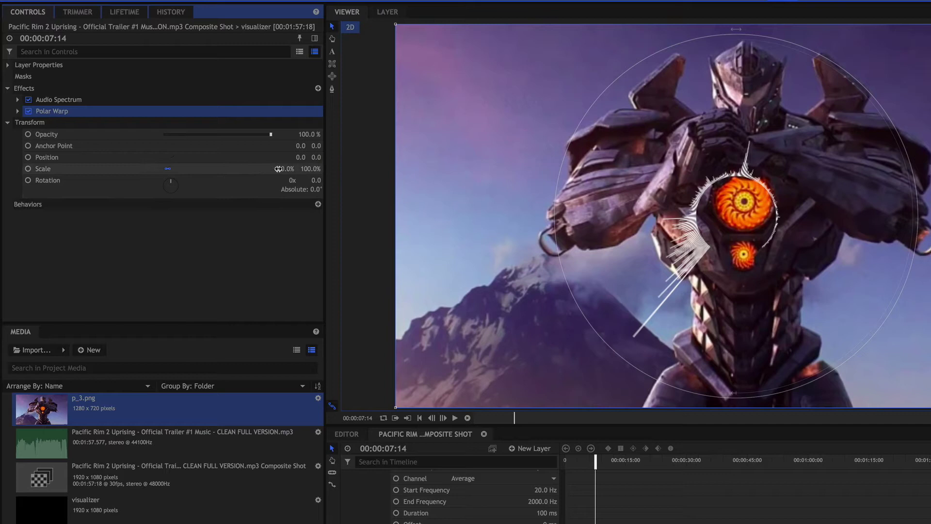
left_click_drag(284, 168, 275, 168)
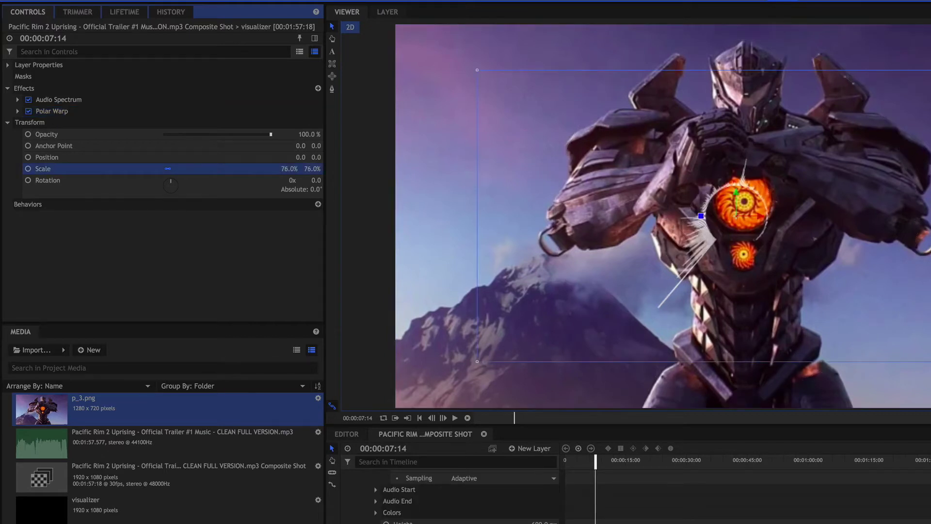
mouse_move(738, 201)
left_mouse_down()
mouse_move(737, 190)
mouse_move(768, 208)
left_mouse_up()
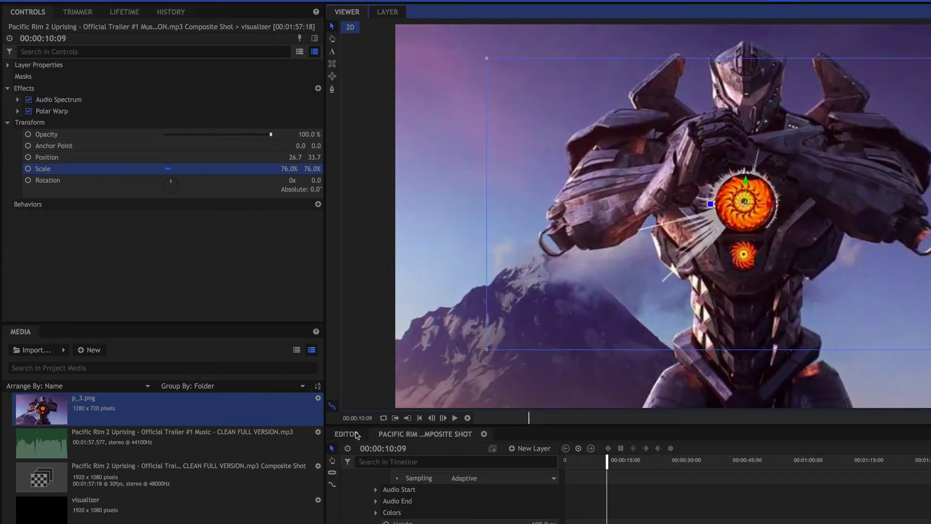
left_click(592, 399)
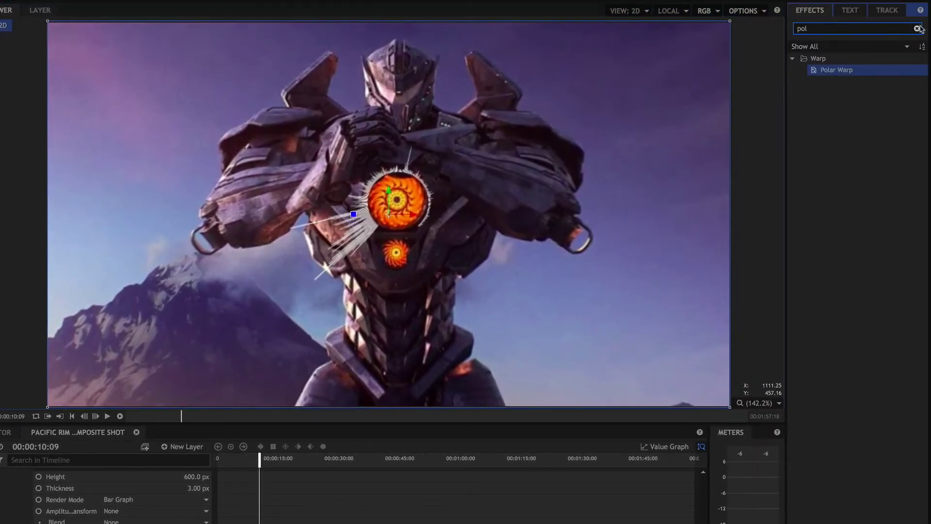
- Apply Gleam to the visualizer and lower its Ray Length to 28 px
left_click(919, 29)
type("glea")
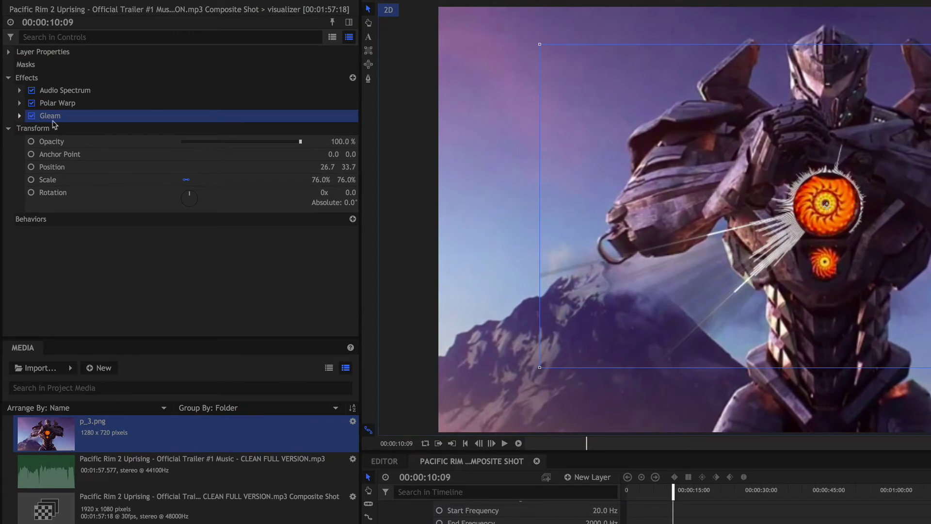
left_click(20, 116)
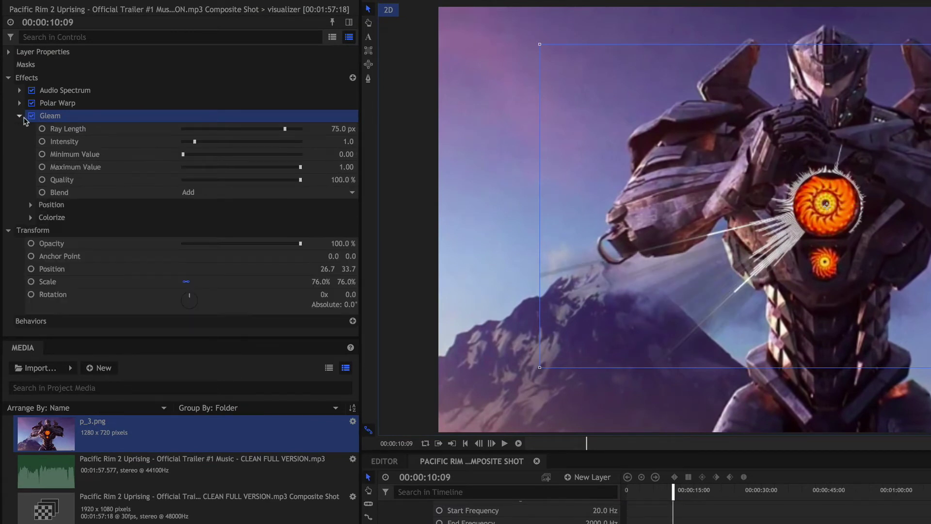
left_click(275, 131)
left_click_drag(275, 131, 258, 130)
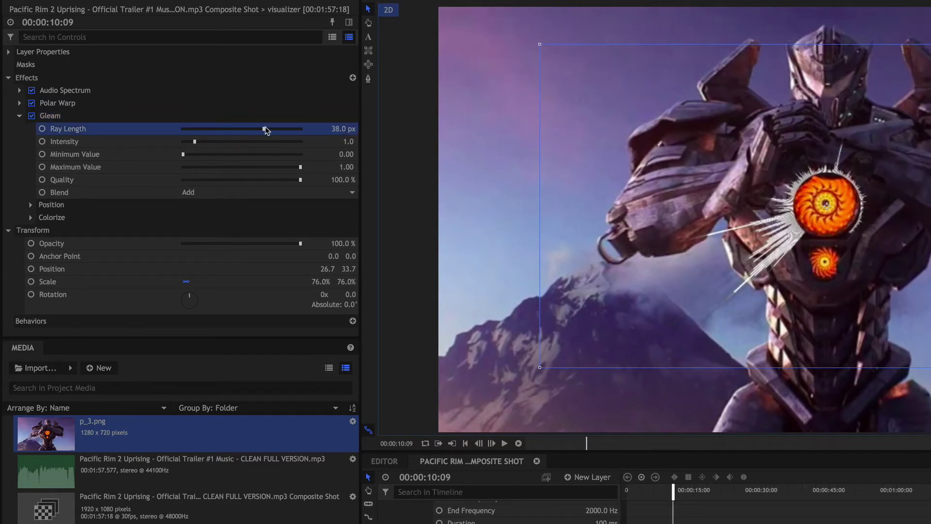
- Collapse Gleam and apply Glow to the visualizer
left_click(19, 115)
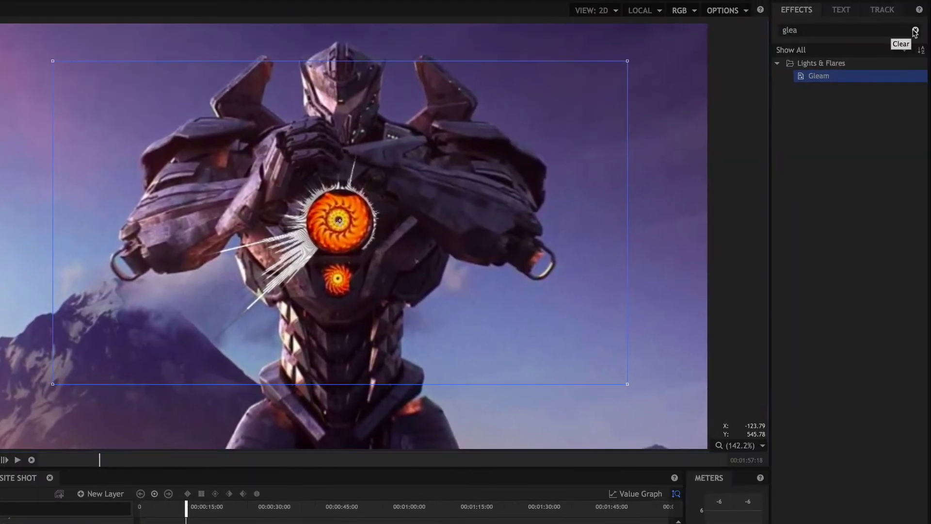
left_click(850, 30)
type("glow")
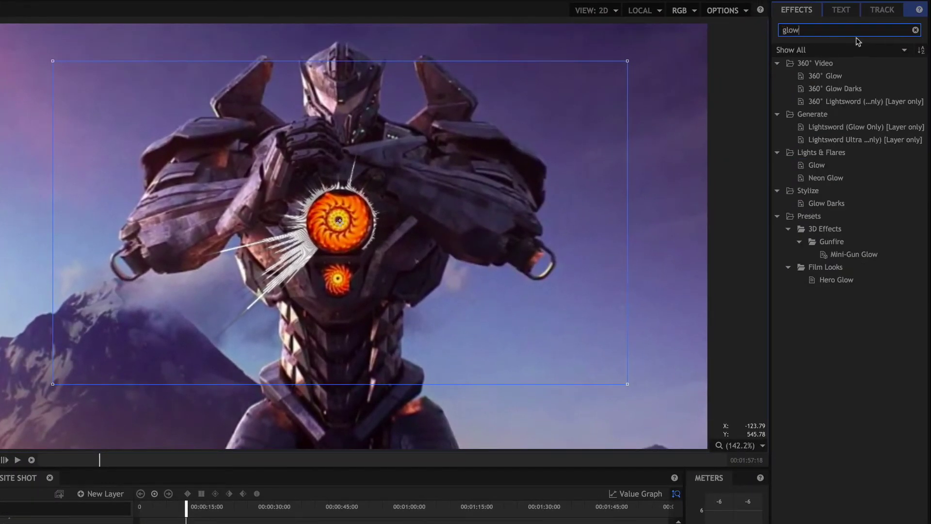
double_click(819, 165)
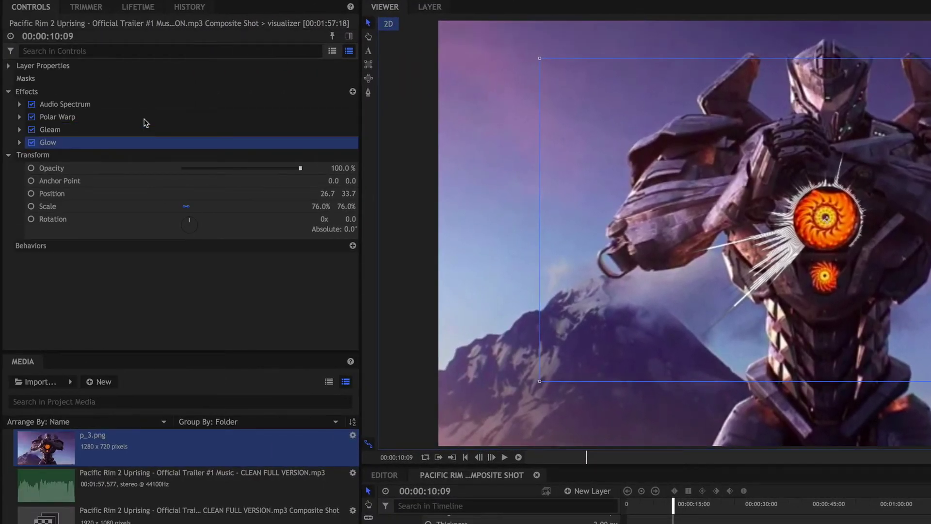
- Raise Glow Intensity to 3.0 and preview playback from around 6 seconds
left_click(20, 143)
left_click_drag(203, 157, 254, 156)
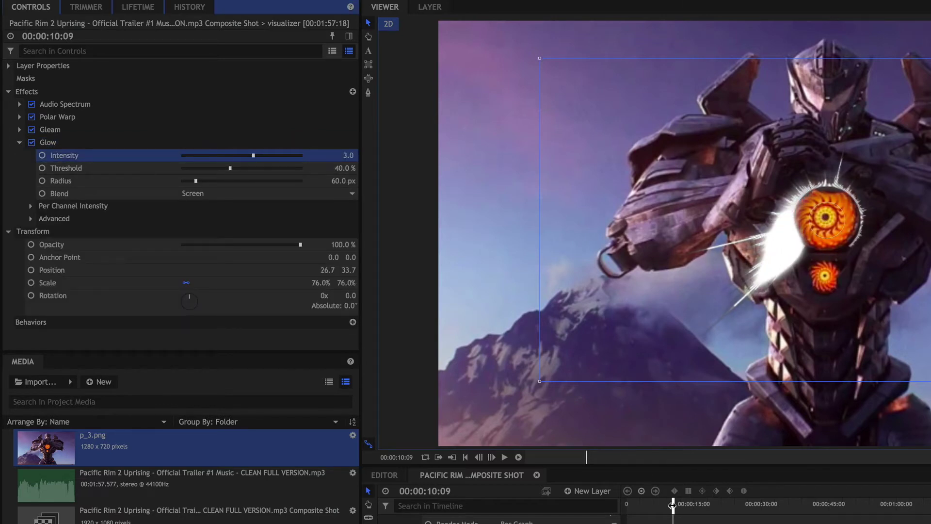
left_click_drag(673, 507, 656, 507)
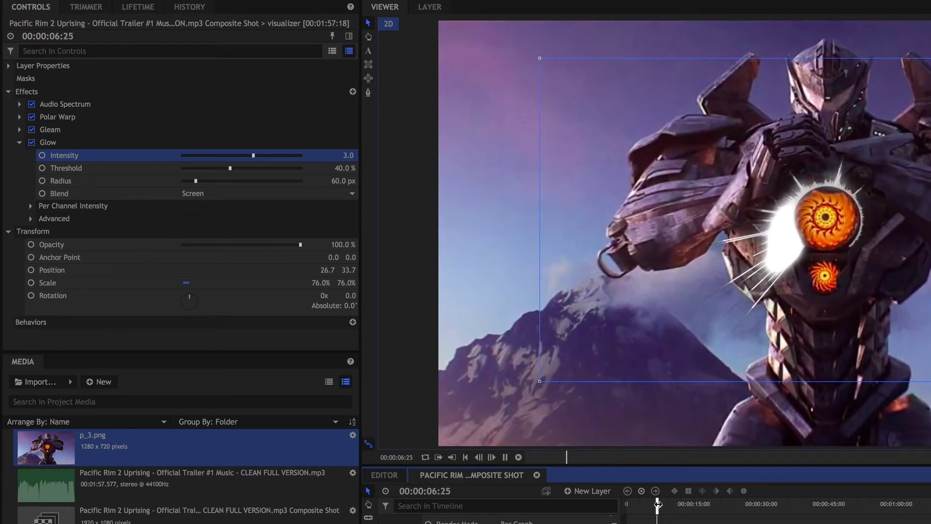
key("space")
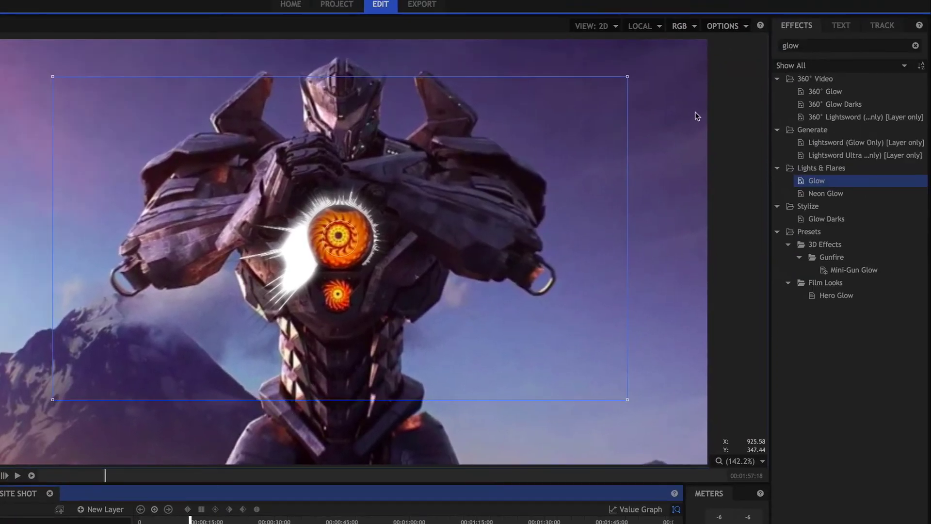
- Apply Color Vibrance below Glow, collapse Glow, and scrub back to about 10 seconds
left_click(917, 46)
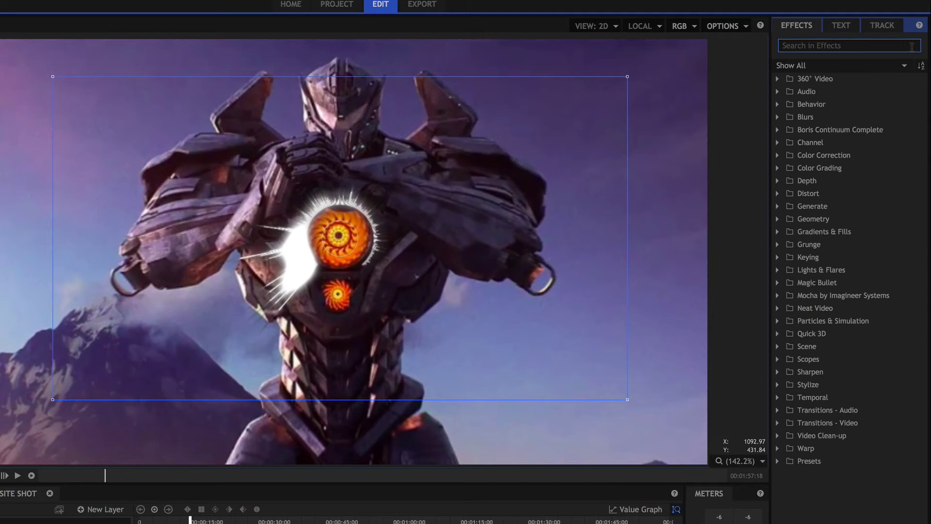
type("color")
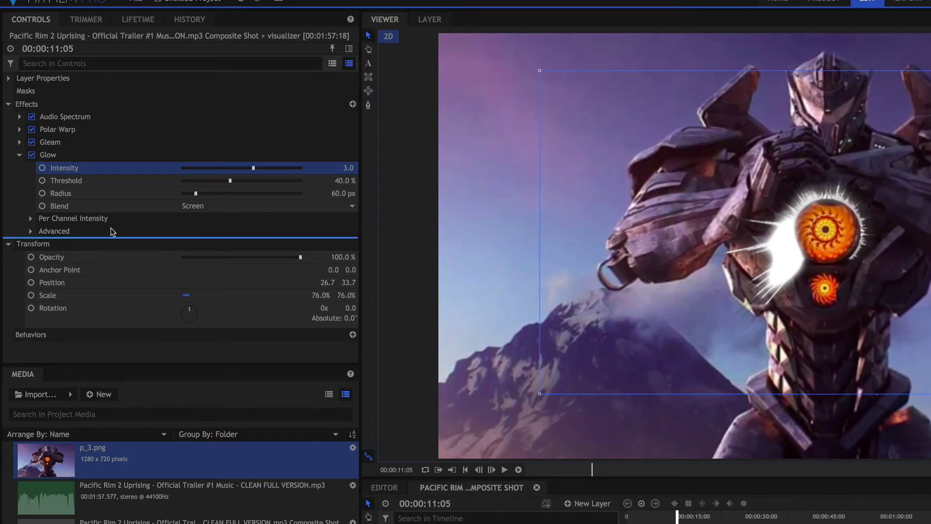
left_click_drag(112, 232, 111, 232)
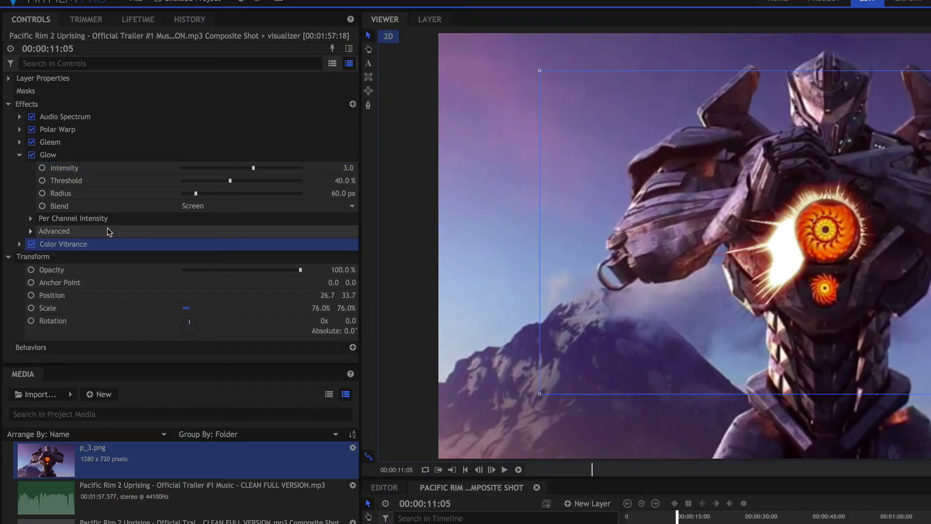
left_click(19, 155)
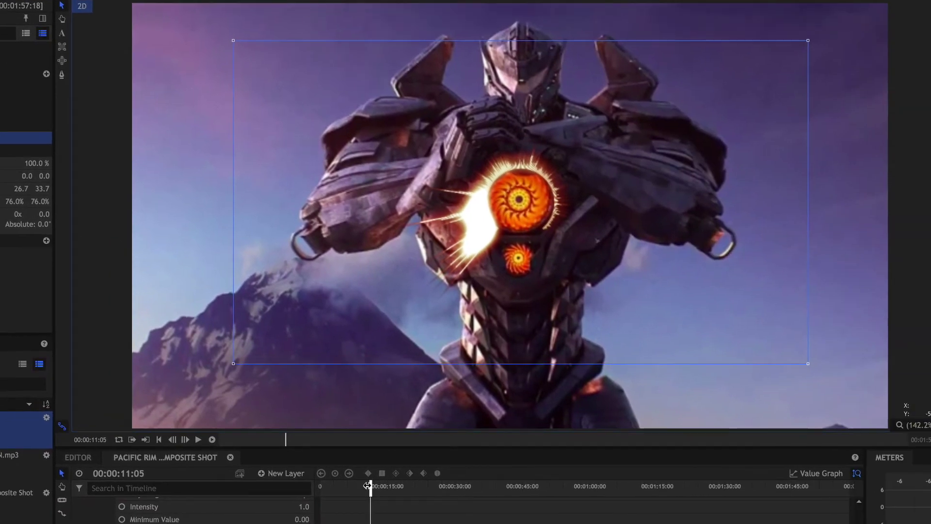
left_click_drag(368, 486, 356, 487)
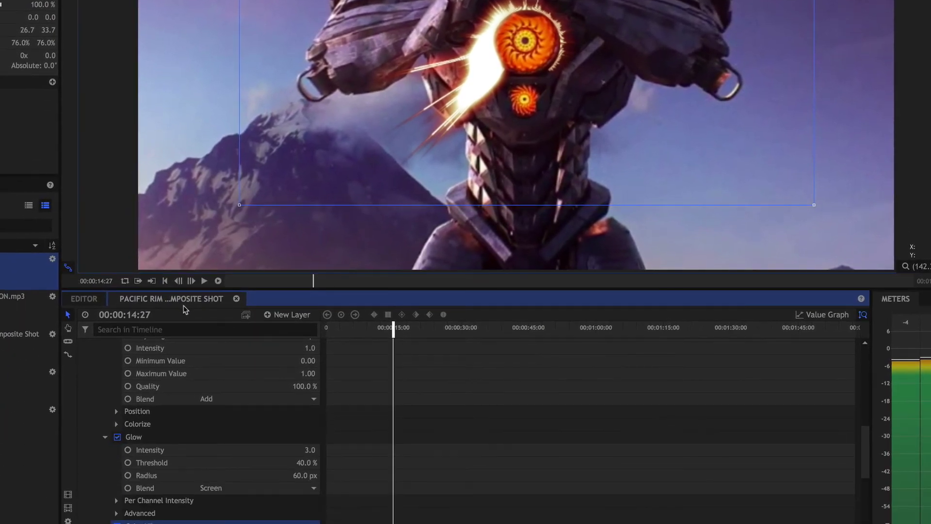
scroll(219, 422, "up", 8)
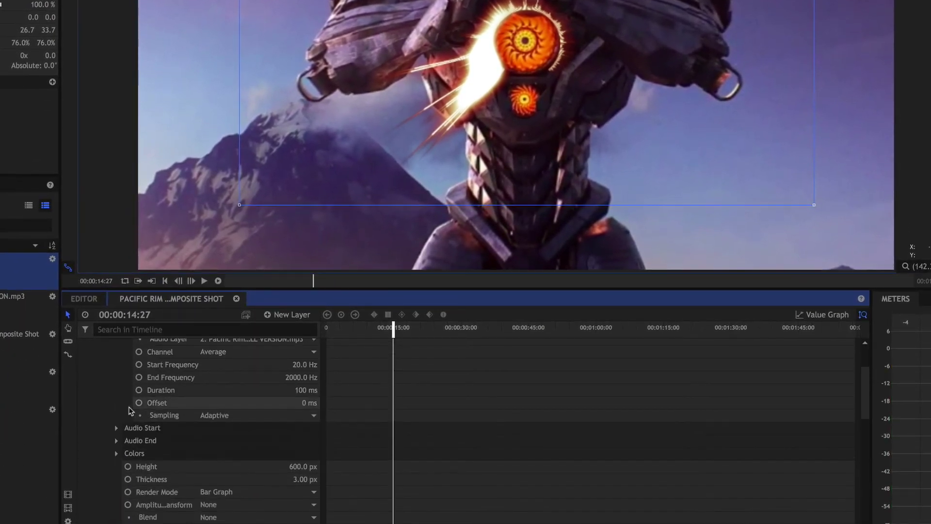
- Collapse the layer properties, duplicate the visualizer layer, and move the copy down onto the lower chest core
left_click(104, 383)
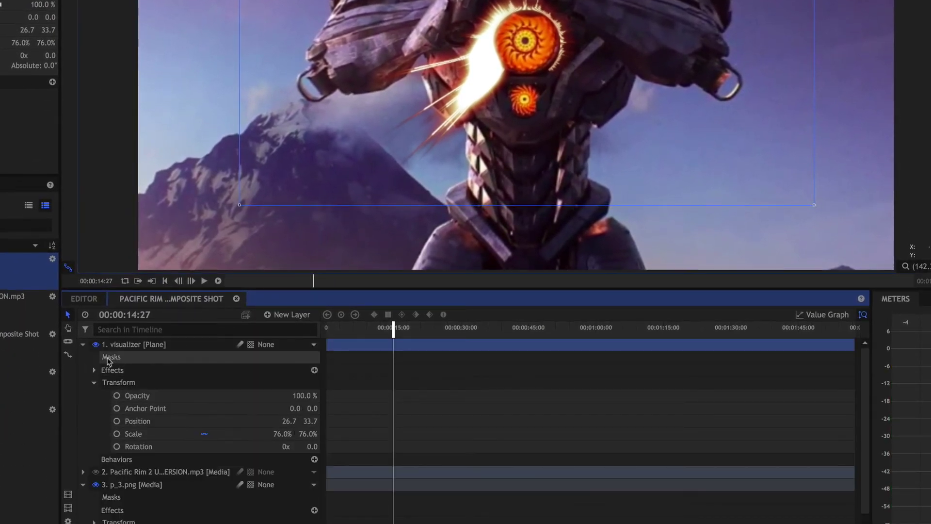
left_click(83, 344)
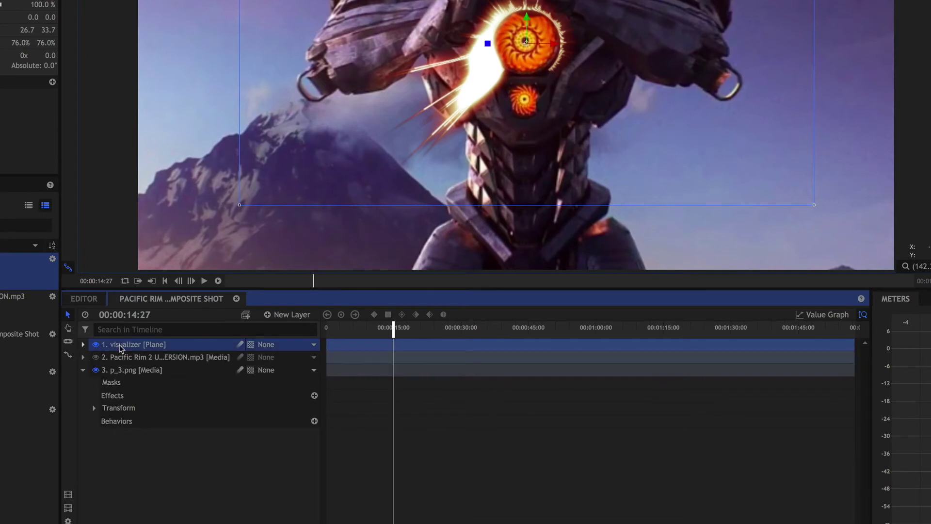
right_click(124, 348)
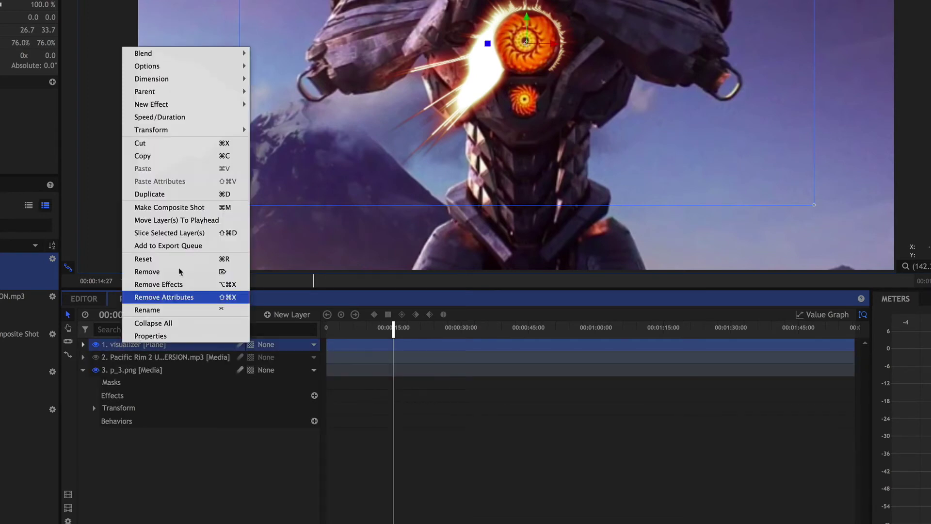
left_click(172, 195)
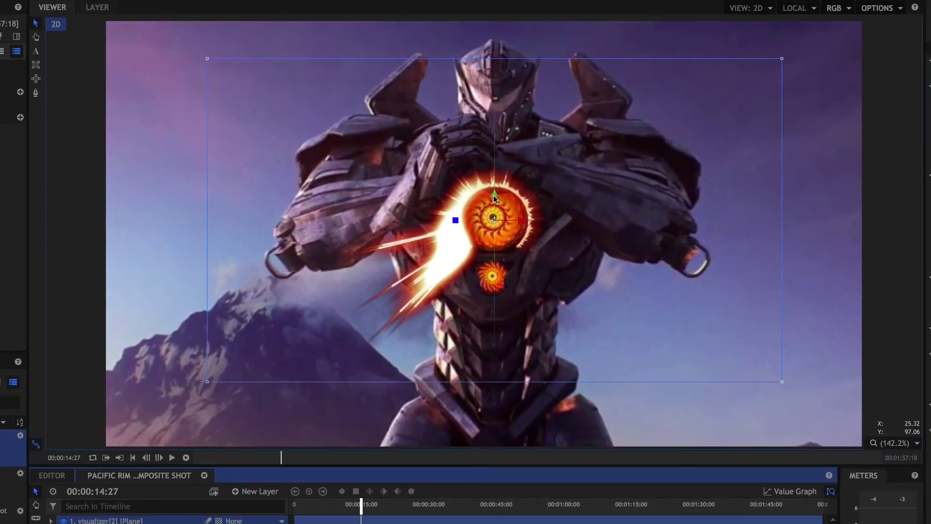
left_click_drag(493, 196, 492, 252)
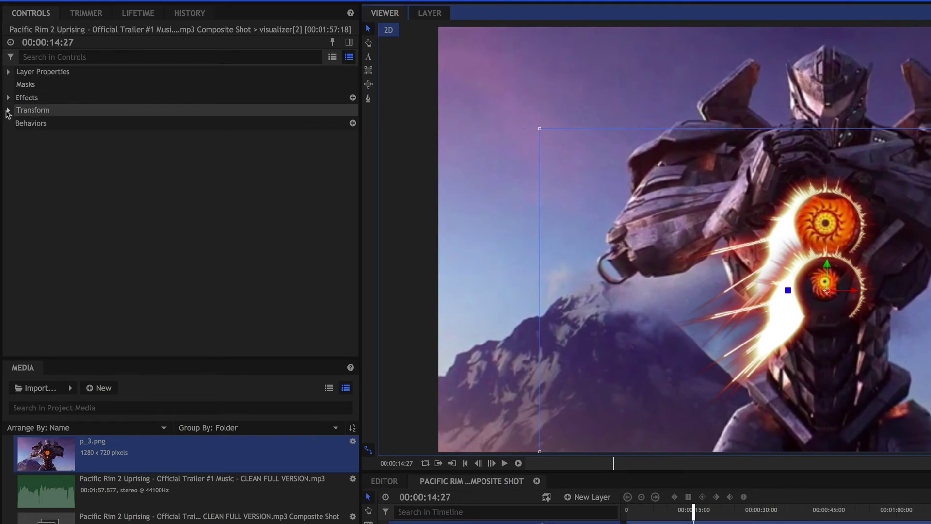
- Scale the duplicate visualizer to 33%, rotate it about -179° and nudge it onto the lower chest core
left_click(9, 110)
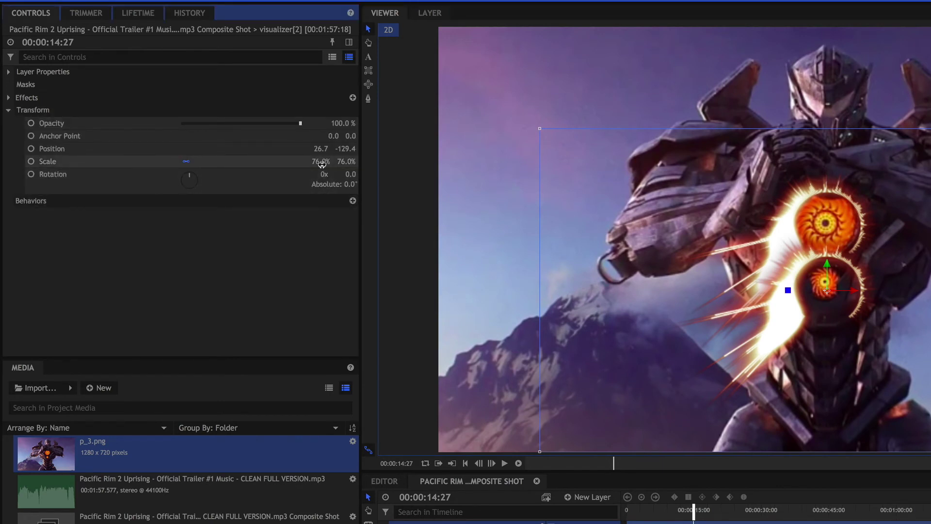
left_click_drag(325, 162, 306, 162)
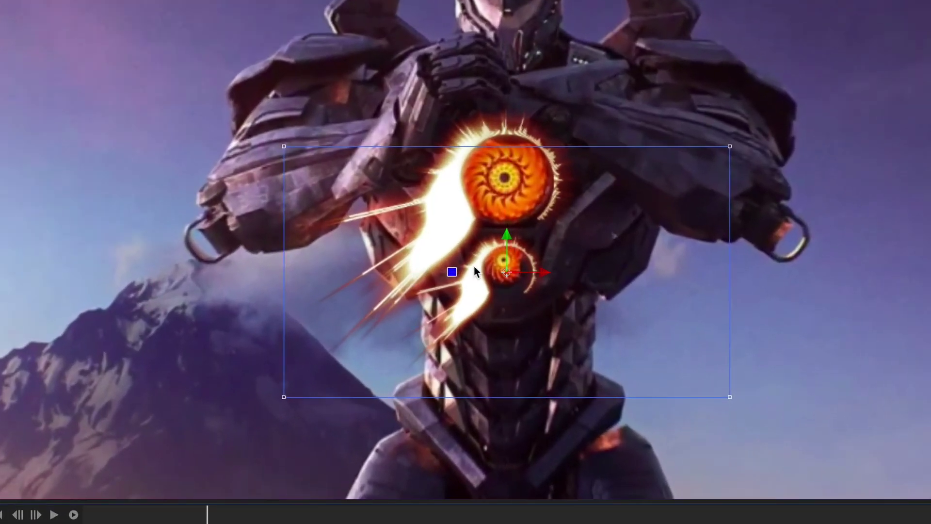
mouse_move(453, 272)
left_mouse_down()
mouse_move(599, 256)
mouse_move(598, 264)
left_mouse_up()
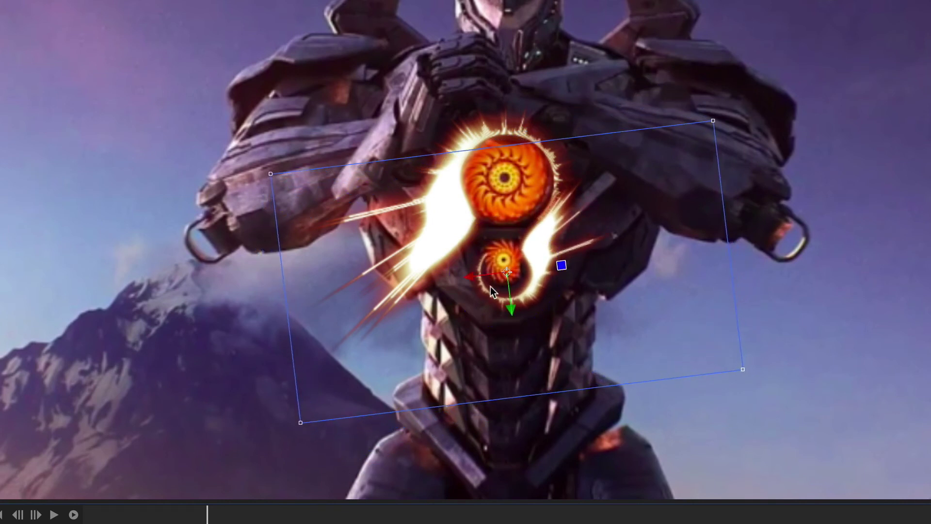
left_click_drag(564, 263, 563, 278)
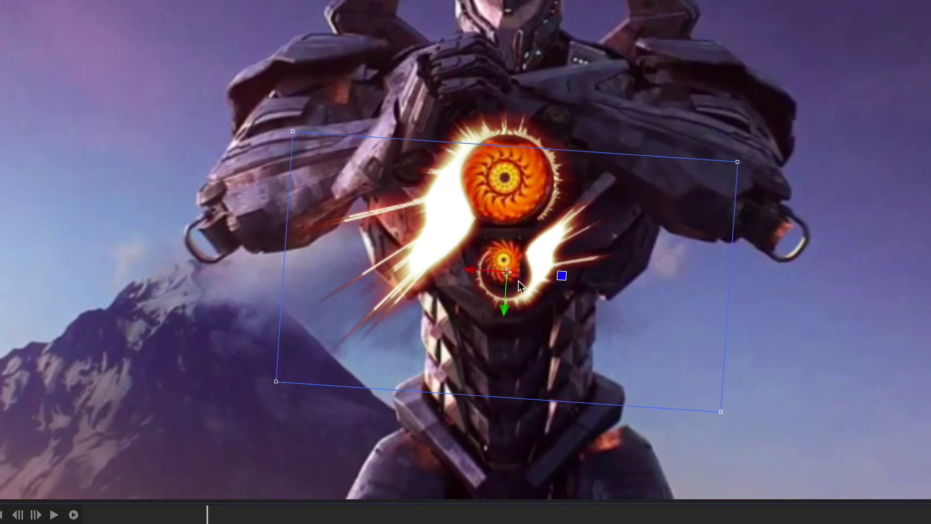
left_click_drag(502, 307, 481, 271)
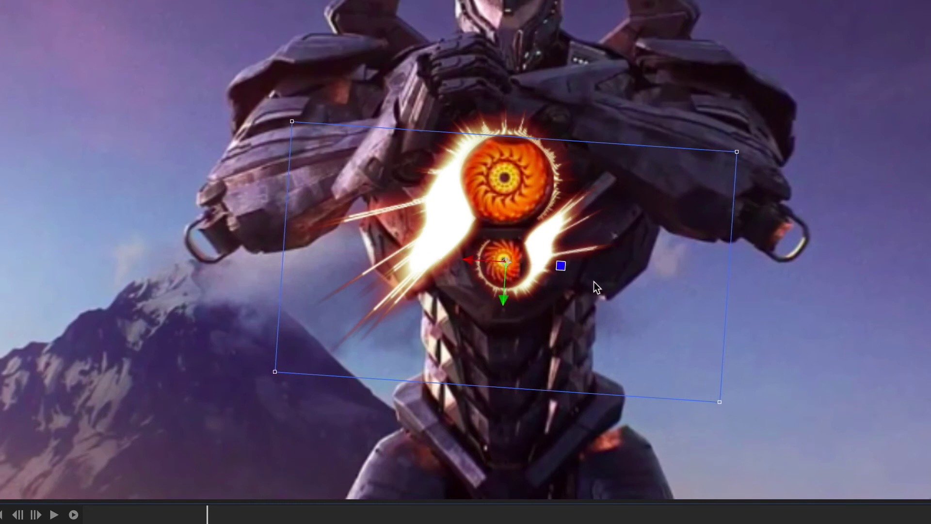
left_click_drag(562, 269, 562, 265)
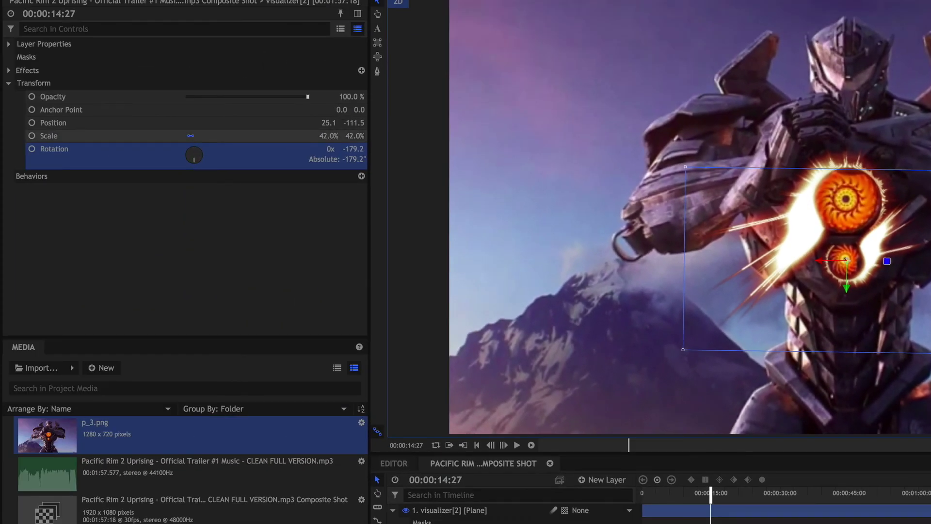
left_click_drag(328, 136, 325, 137)
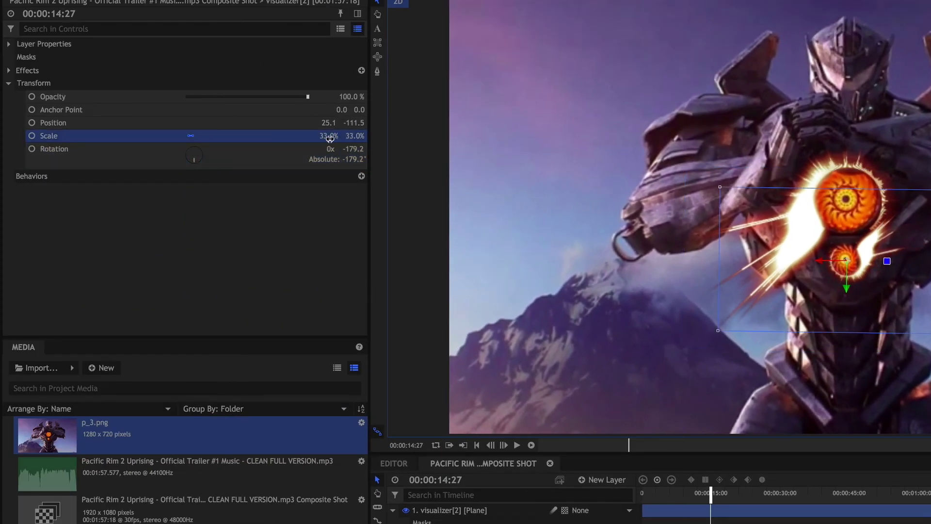
- Set the duplicate's Color Vibrance color to green (37, 255, 34) and scrub back to preview
left_click(9, 83)
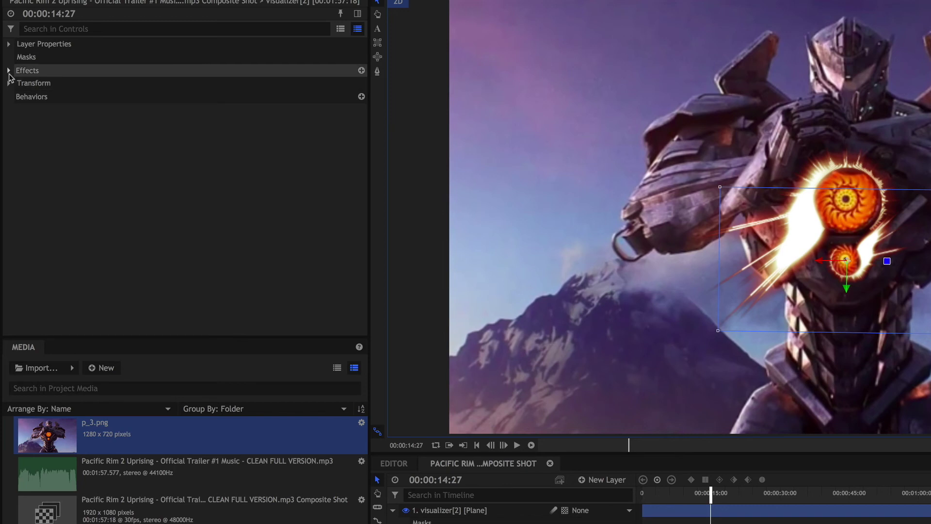
left_click(9, 71)
left_click(20, 135)
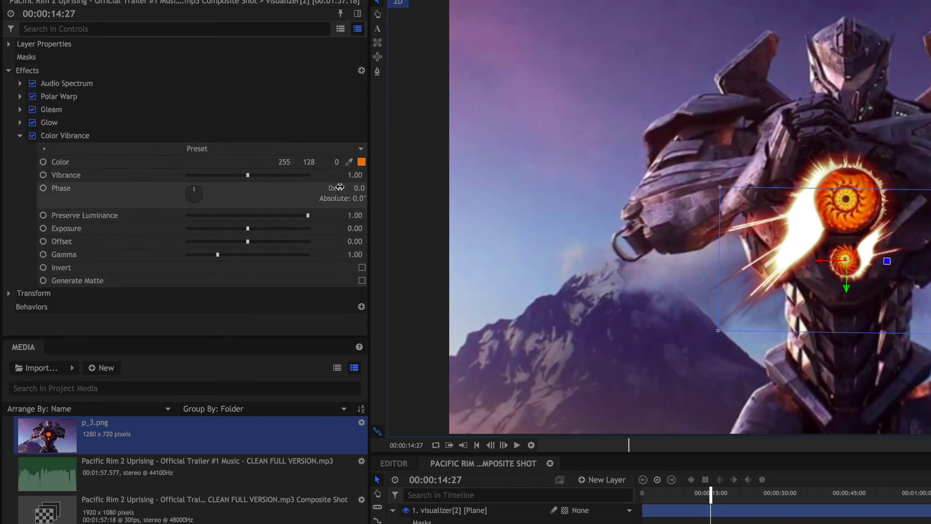
left_click(360, 163)
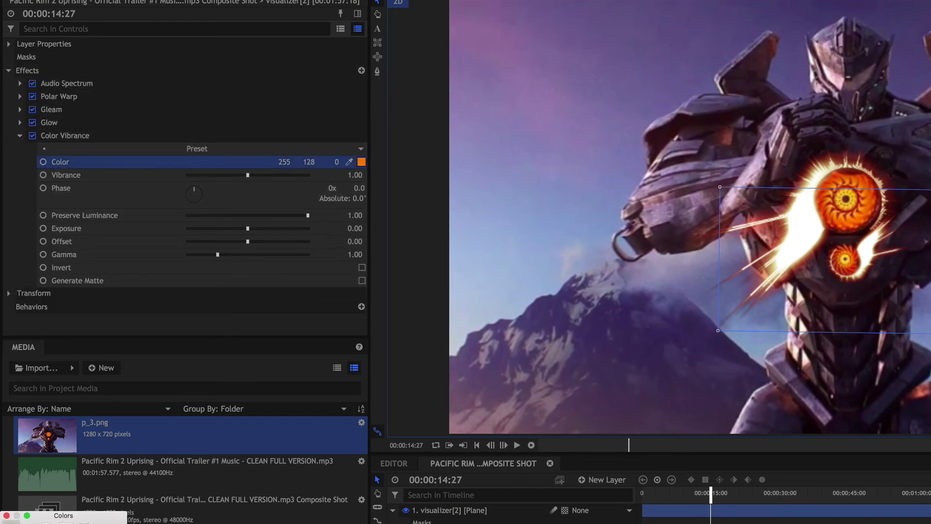
left_click_drag(89, 516, 552, 328)
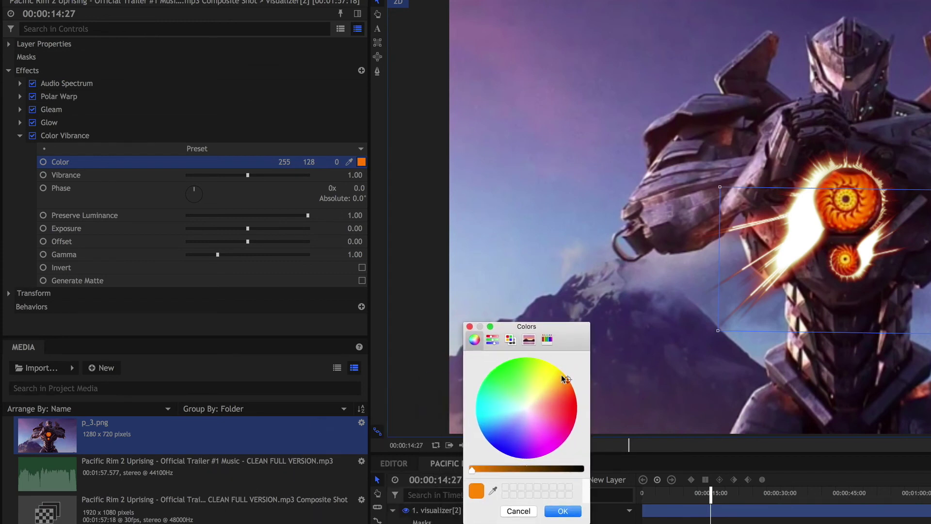
left_click(561, 512)
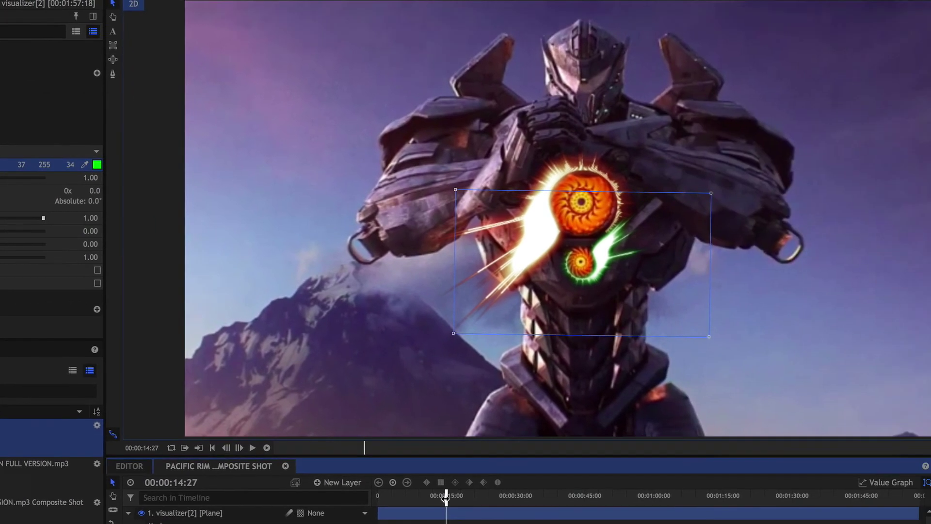
left_click_drag(719, 495, 673, 495)
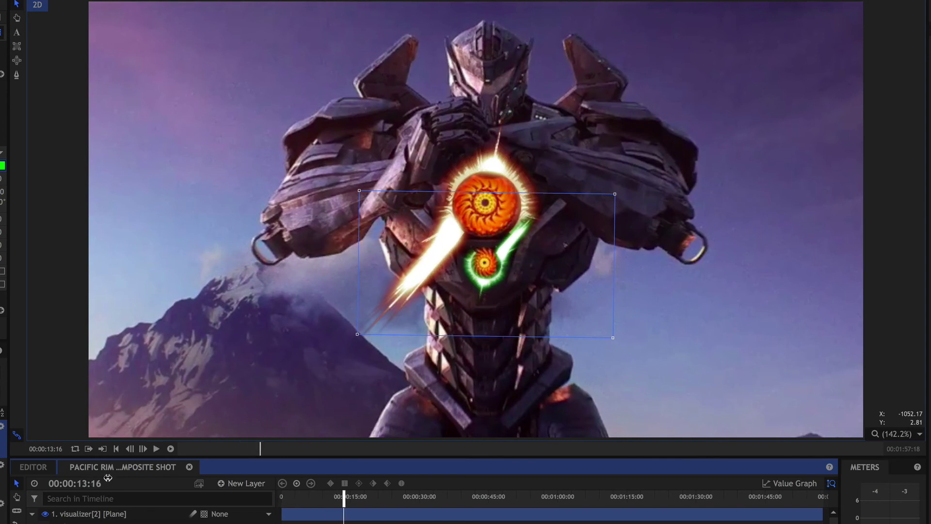
- Play back the main Editor sequence from the start with both chest rings visible
left_click(33, 467)
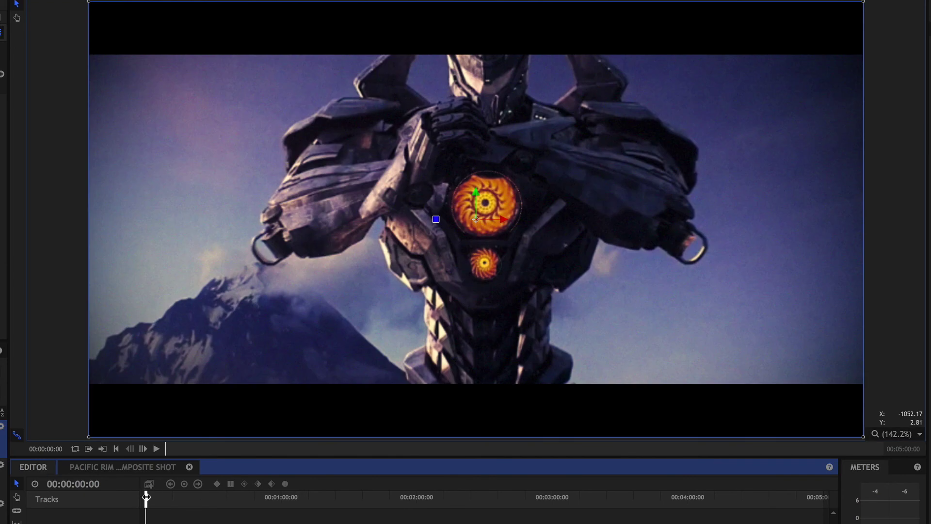
key("space")
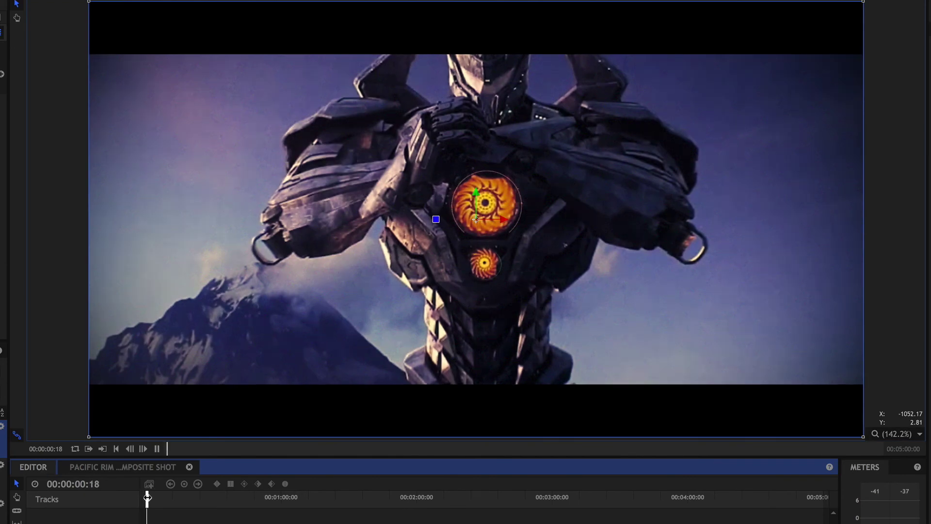